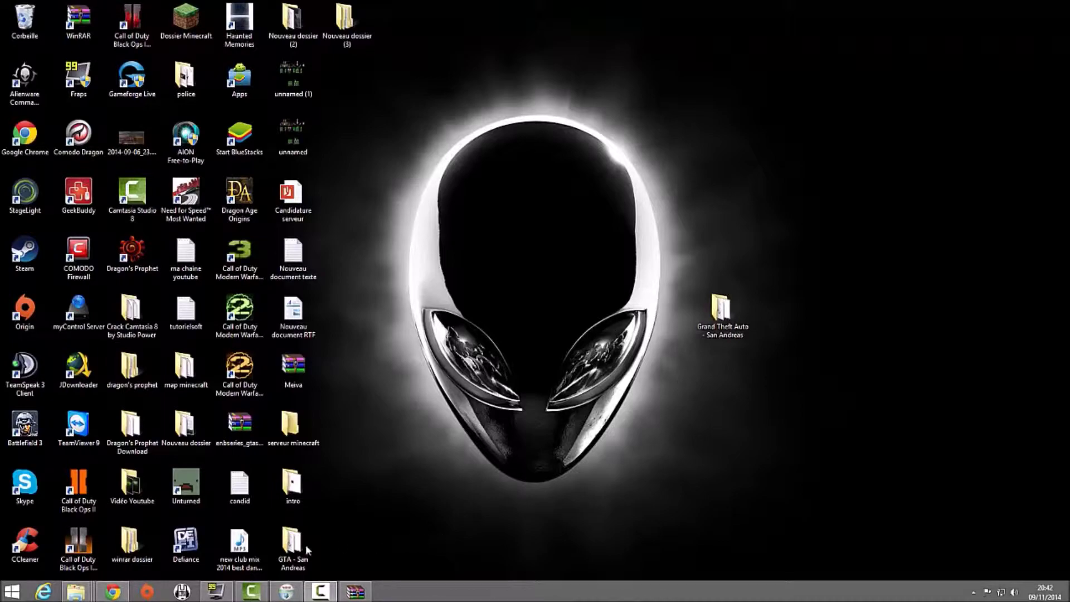
Step: View the Grand Theft Auto - Original.rar download page on MEGA, and bring up the downloaded archive in WinRAR
{"action": "left_click", "coordinate": [112, 591]}
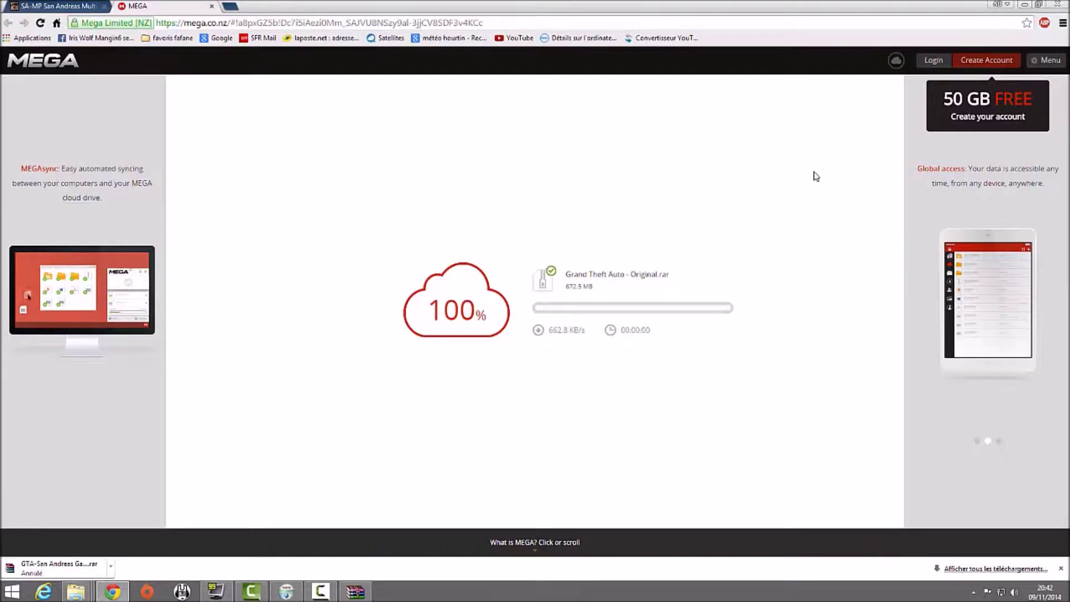
{"action": "left_click", "coordinate": [1023, 5]}
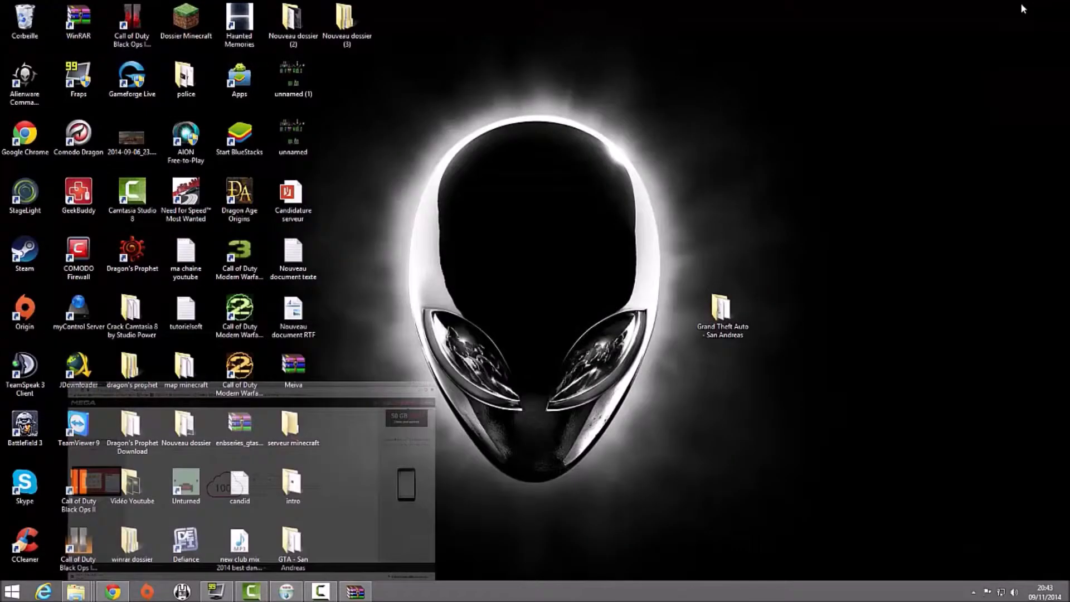
{"action": "left_click", "coordinate": [365, 592]}
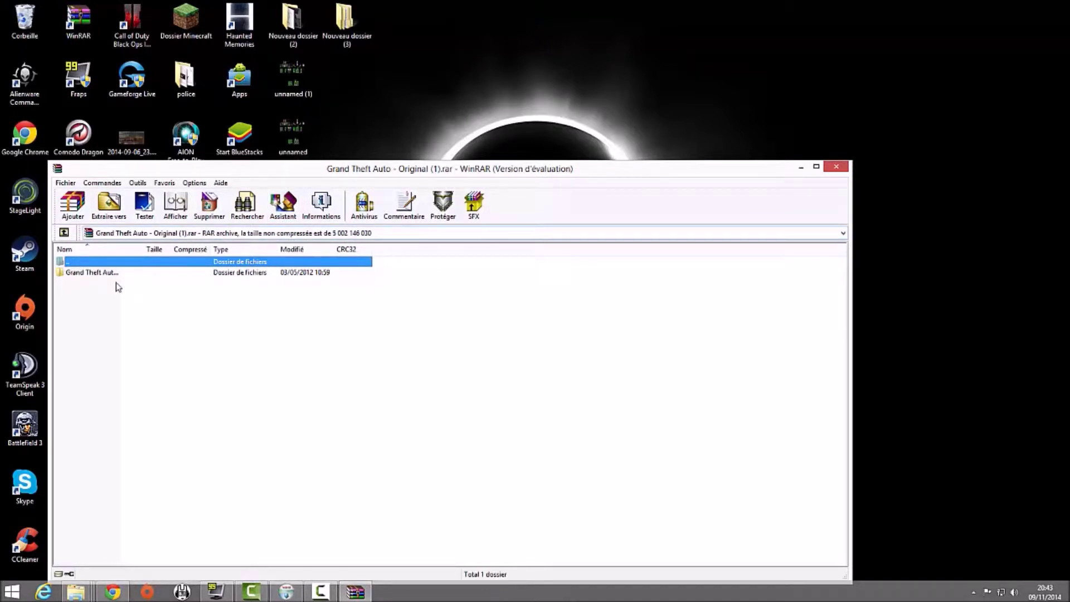
Step: Look through the Téléchargements folder in File Explorer for the downloaded archive and close the folder window
{"action": "left_click", "coordinate": [84, 586]}
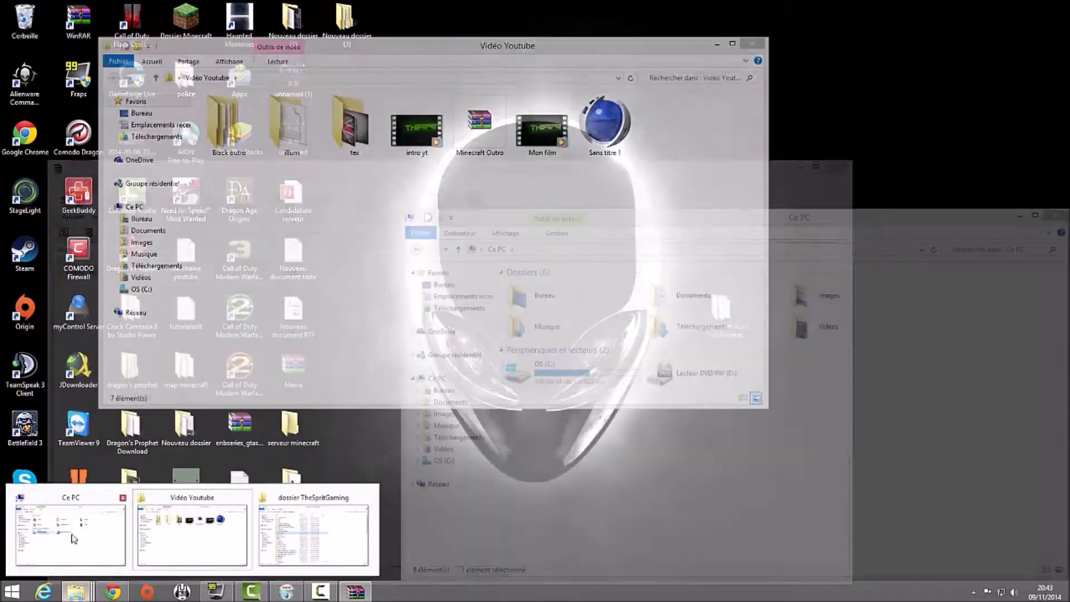
{"action": "left_click", "coordinate": [120, 504]}
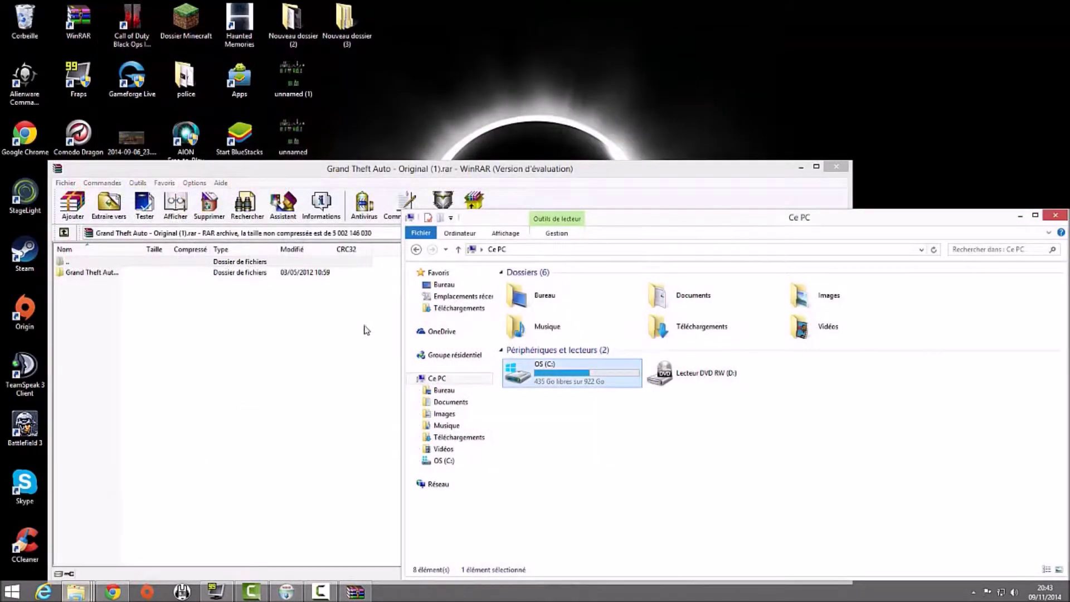
{"action": "left_click", "coordinate": [681, 332]}
{"action": "double_click", "coordinate": [681, 332]}
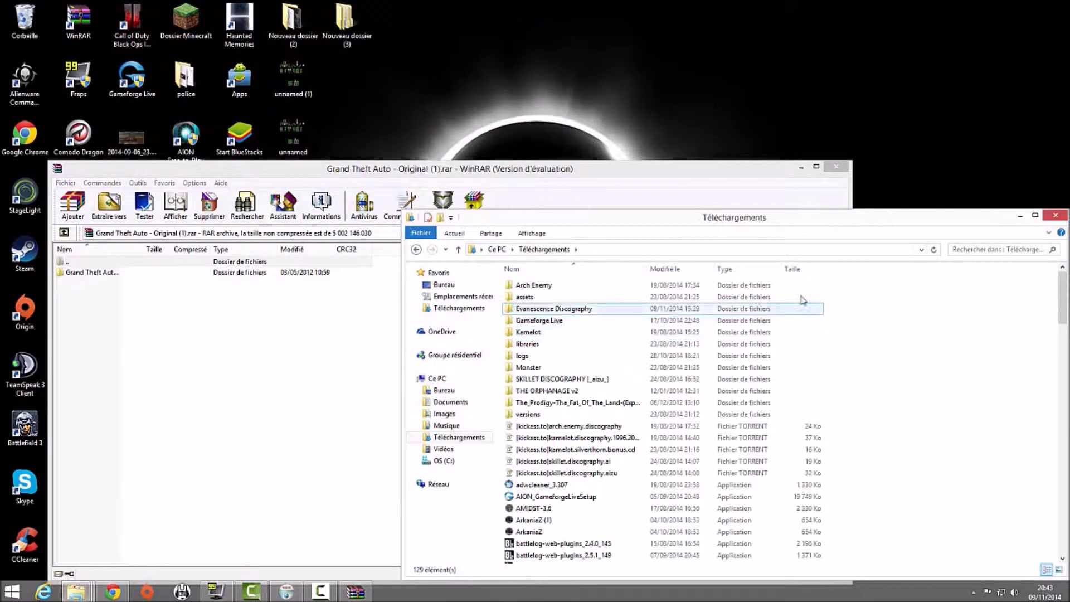
{"action": "scroll", "coordinate": [669, 446], "scroll_direction": "down", "scroll_amount": 5}
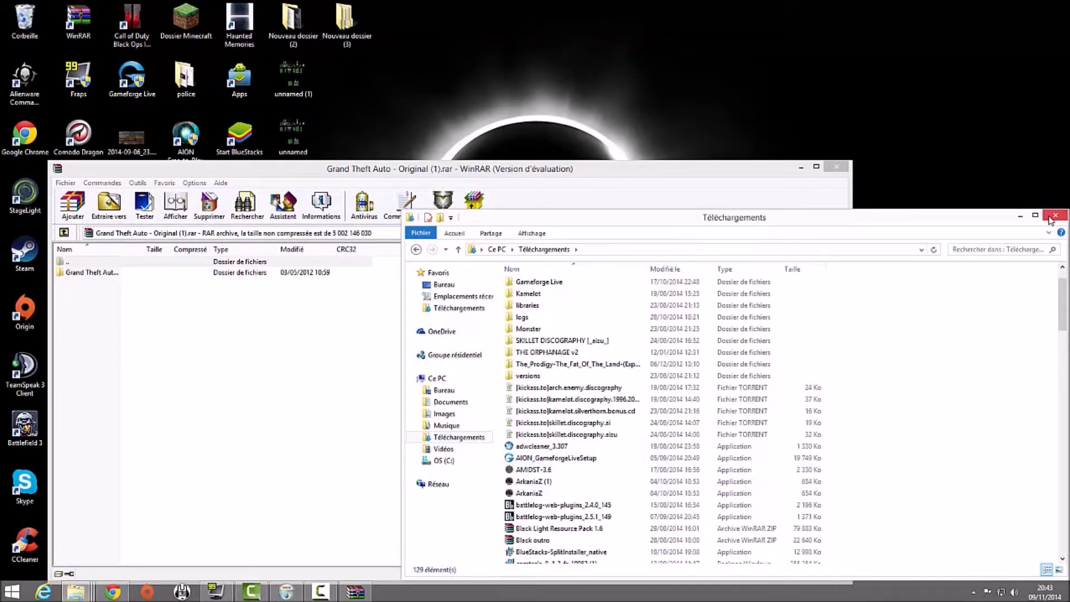
{"action": "left_click", "coordinate": [1053, 218]}
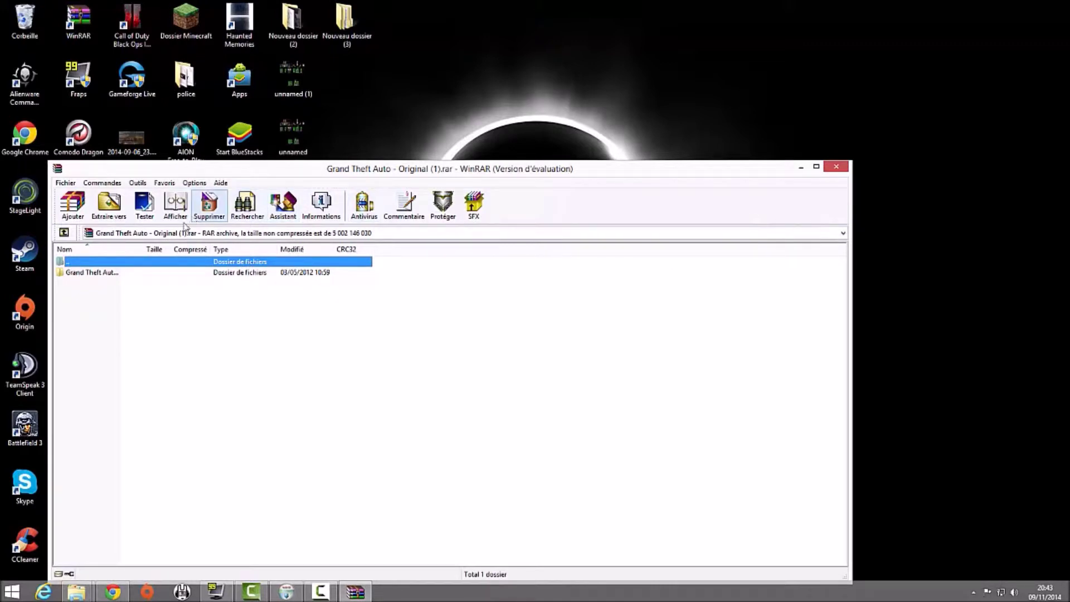
Step: Extract the Grand Theft Auto - San Andreas folder from the open archive onto the desktop
{"action": "left_click", "coordinate": [157, 272]}
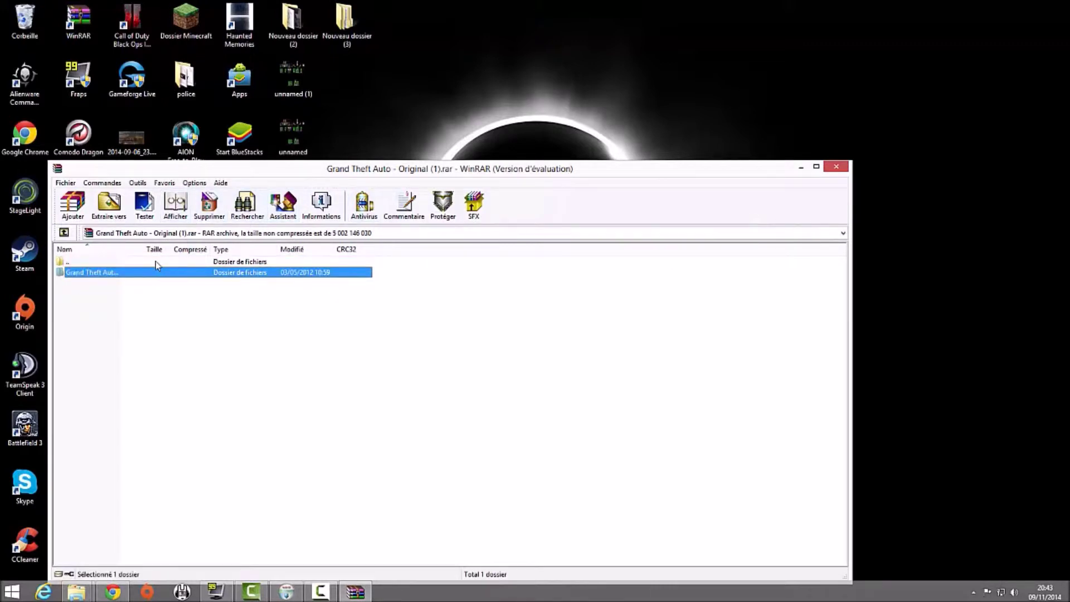
{"action": "left_click_drag", "start_coordinate": [253, 168], "coordinate": [633, 209]}
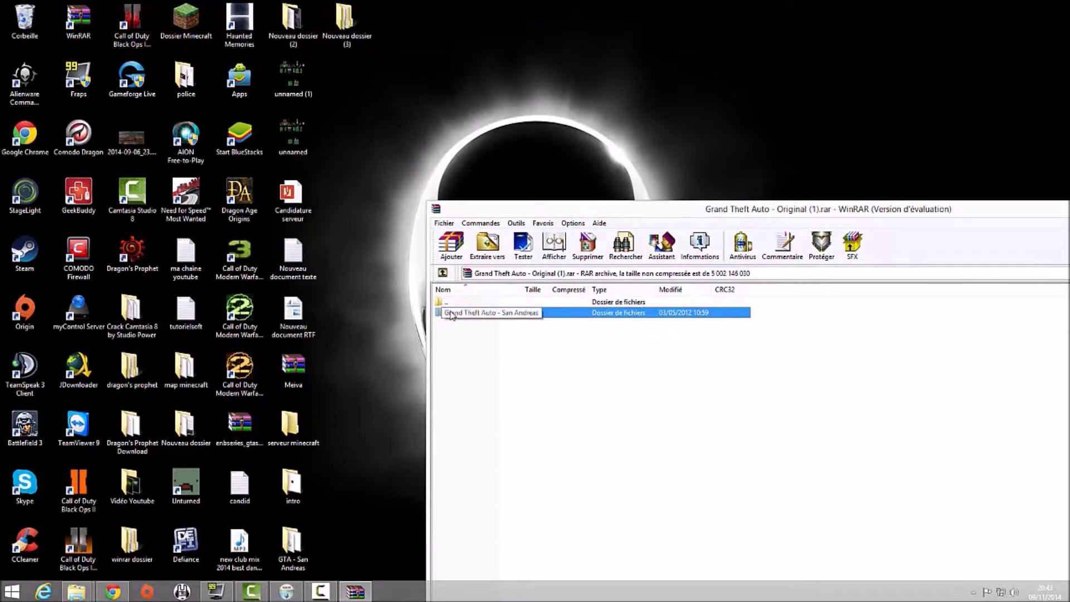
{"action": "left_click_drag", "start_coordinate": [451, 316], "coordinate": [473, 156]}
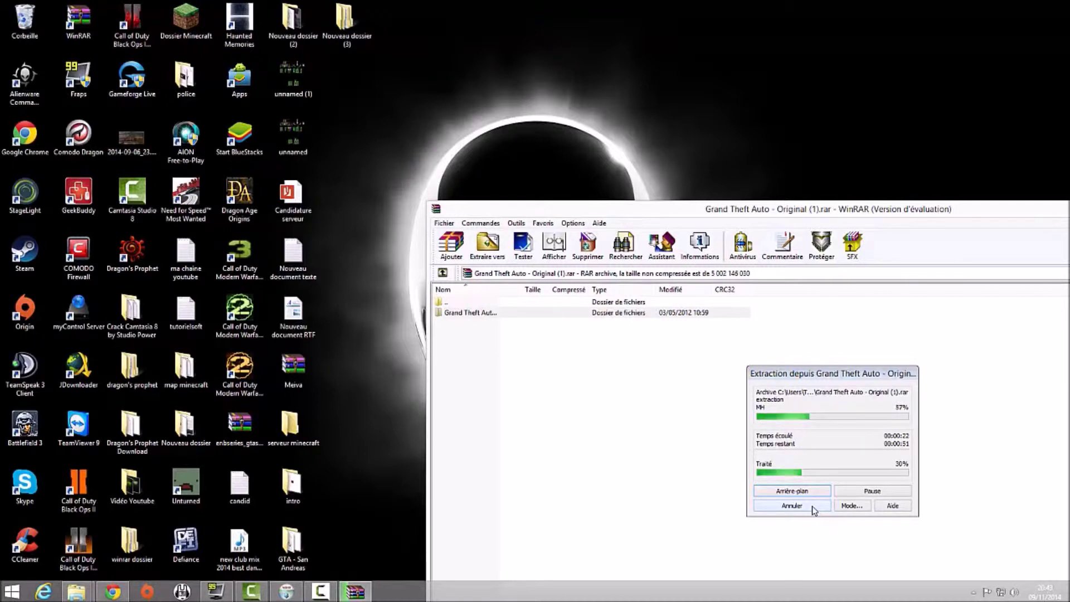
Step: Cancel the extraction without replacing the existing desktop files, and close the archive
{"action": "left_click", "coordinate": [811, 506]}
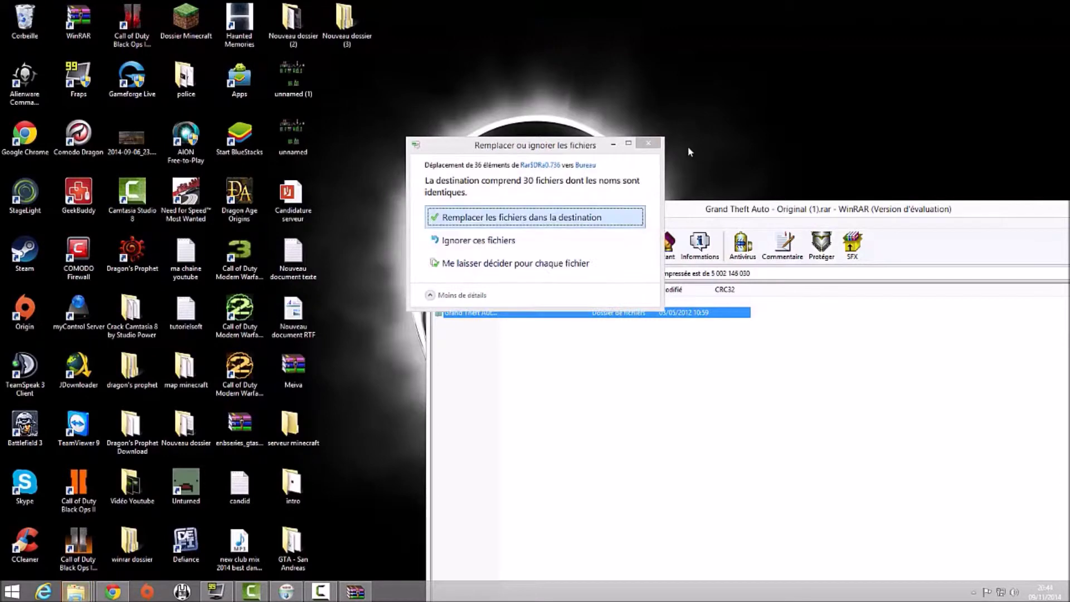
{"action": "left_click", "coordinate": [641, 146]}
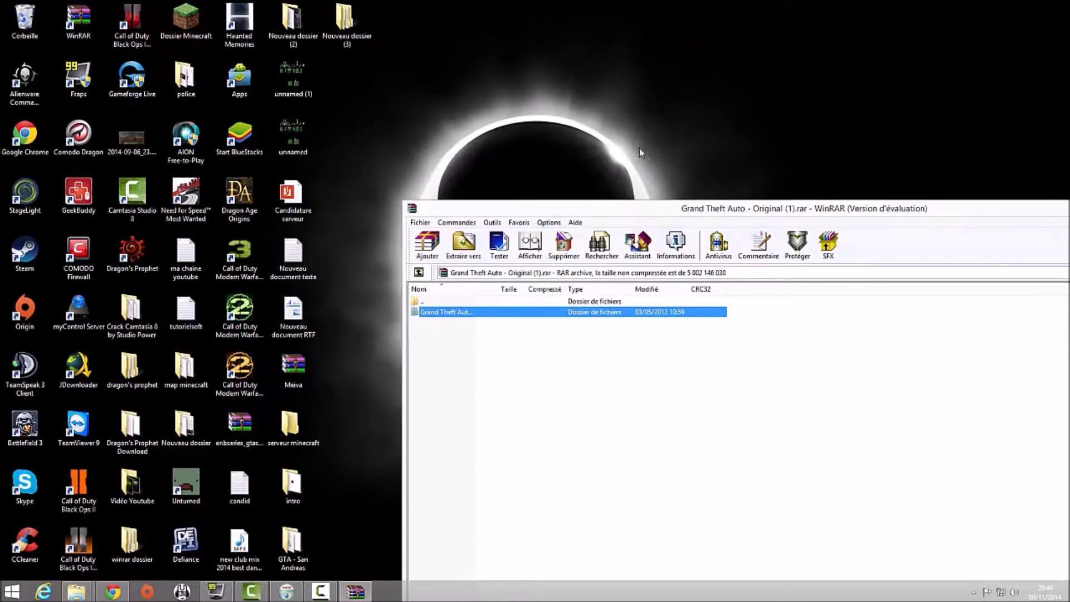
{"action": "left_click_drag", "start_coordinate": [831, 212], "coordinate": [645, 195]}
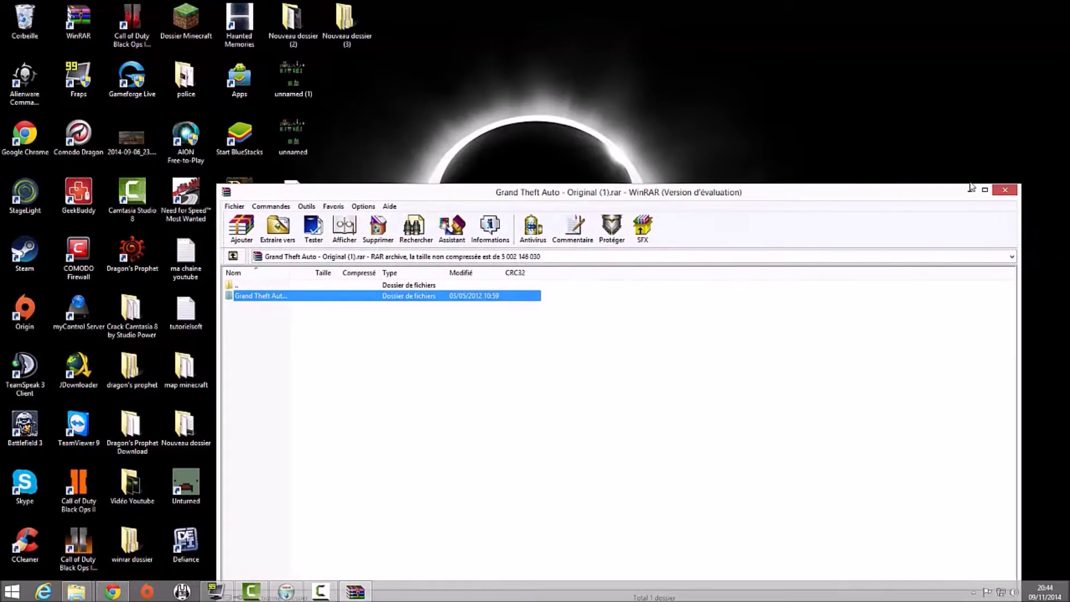
{"action": "left_click", "coordinate": [1004, 193]}
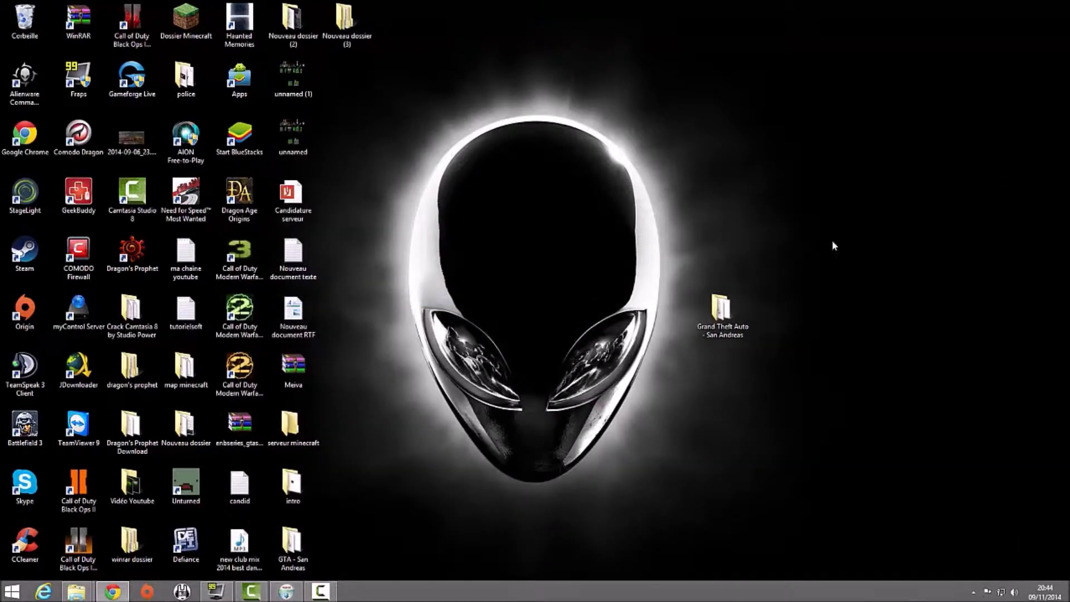
Step: Examine the files in the desktop's Grand Theft Auto - San Andreas folder, including gta_sa and the samp files, and minimize the window
{"action": "double_click", "coordinate": [722, 318]}
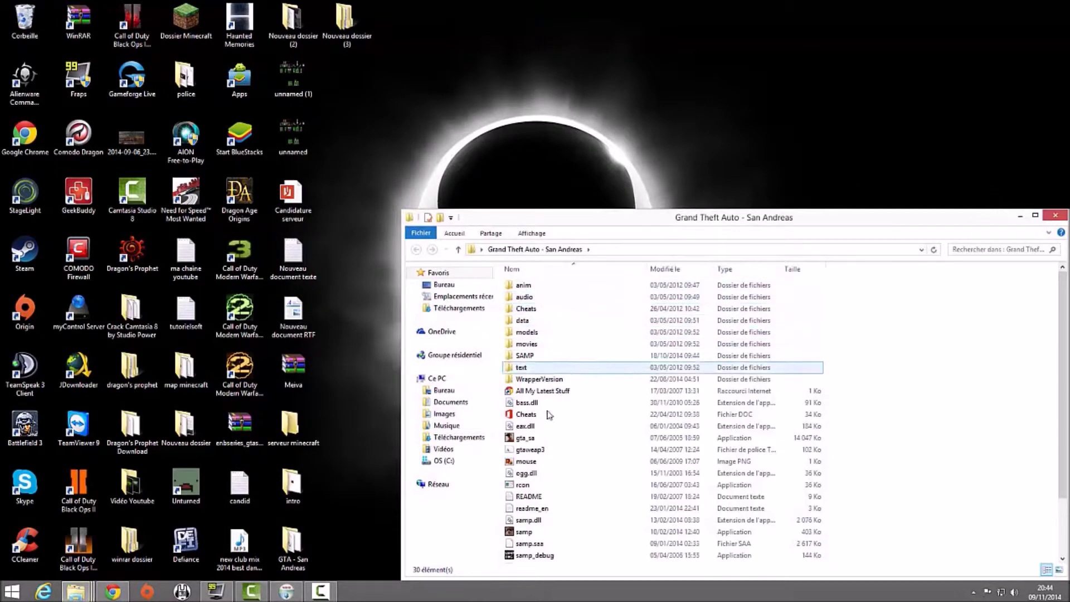
{"action": "scroll", "coordinate": [546, 418], "scroll_direction": "down", "scroll_amount": 2}
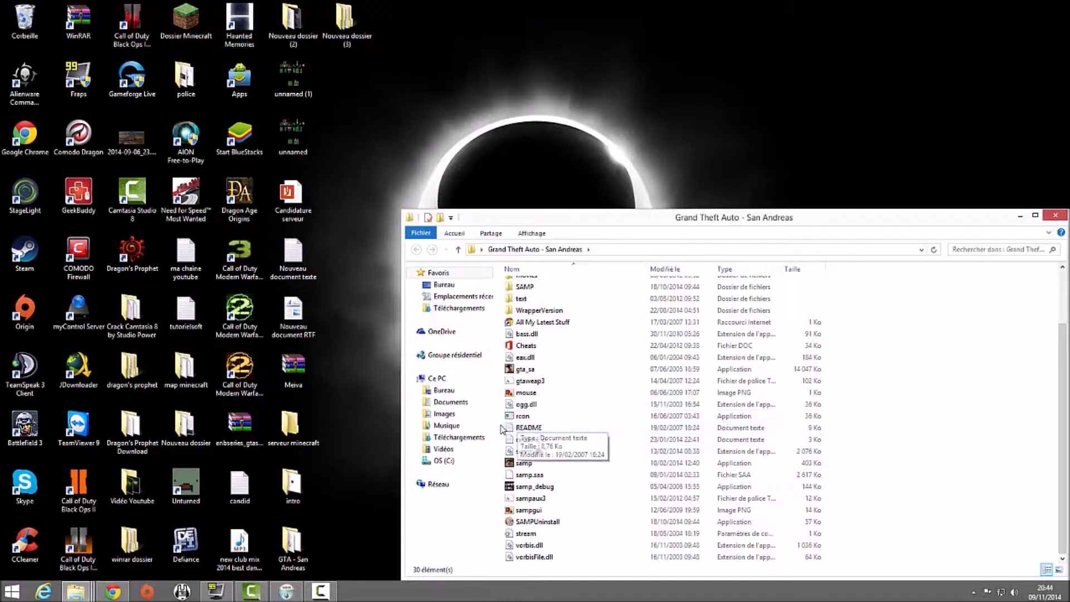
{"action": "left_click_drag", "start_coordinate": [511, 428], "coordinate": [607, 595]}
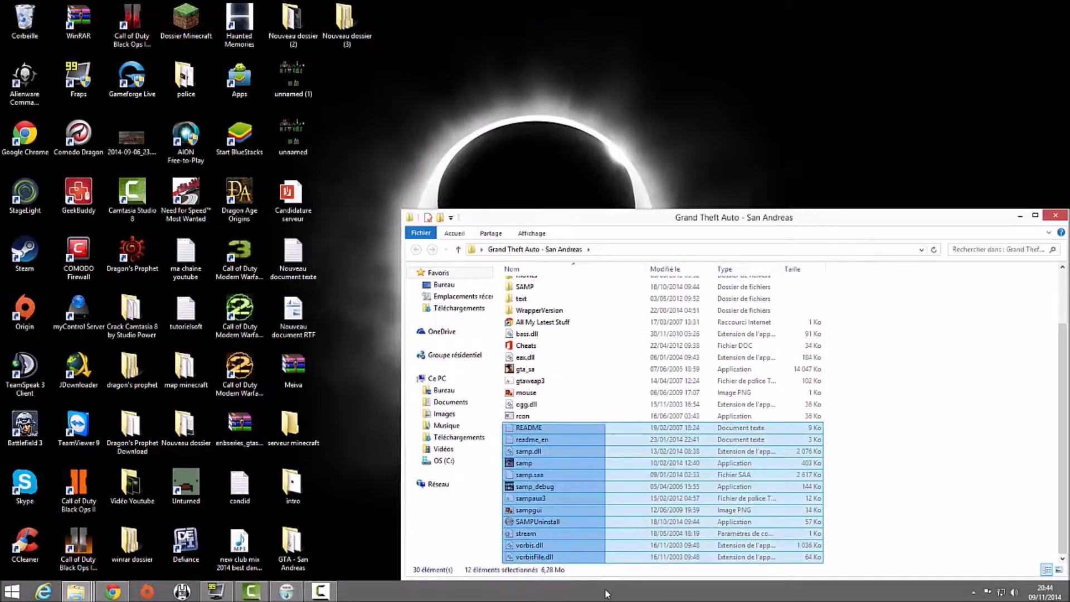
{"action": "left_click_drag", "start_coordinate": [607, 595], "coordinate": [498, 439]}
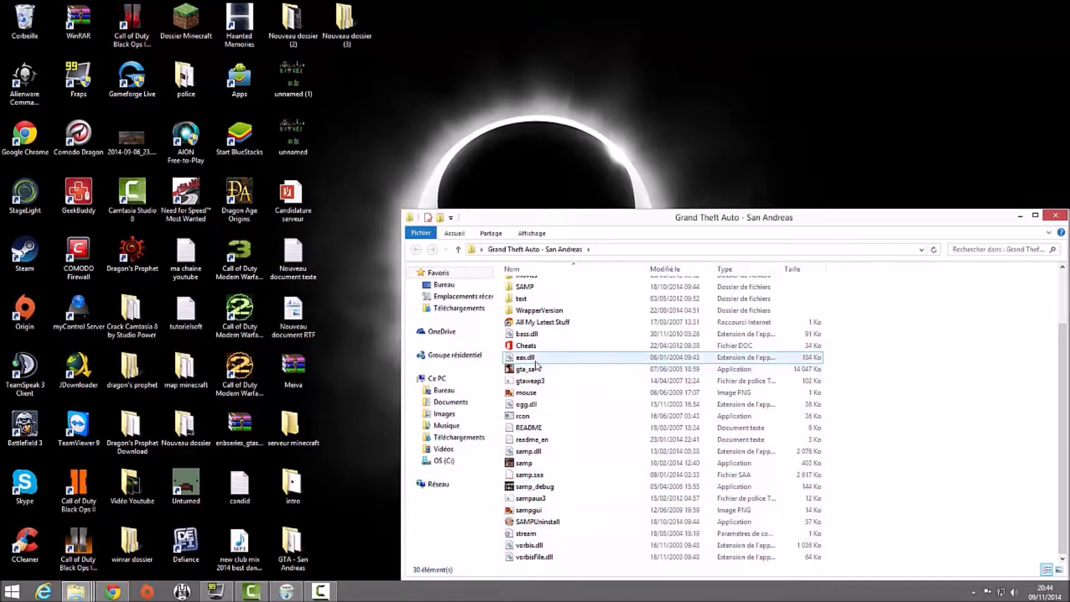
{"action": "scroll", "coordinate": [524, 312], "scroll_direction": "up", "scroll_amount": 2}
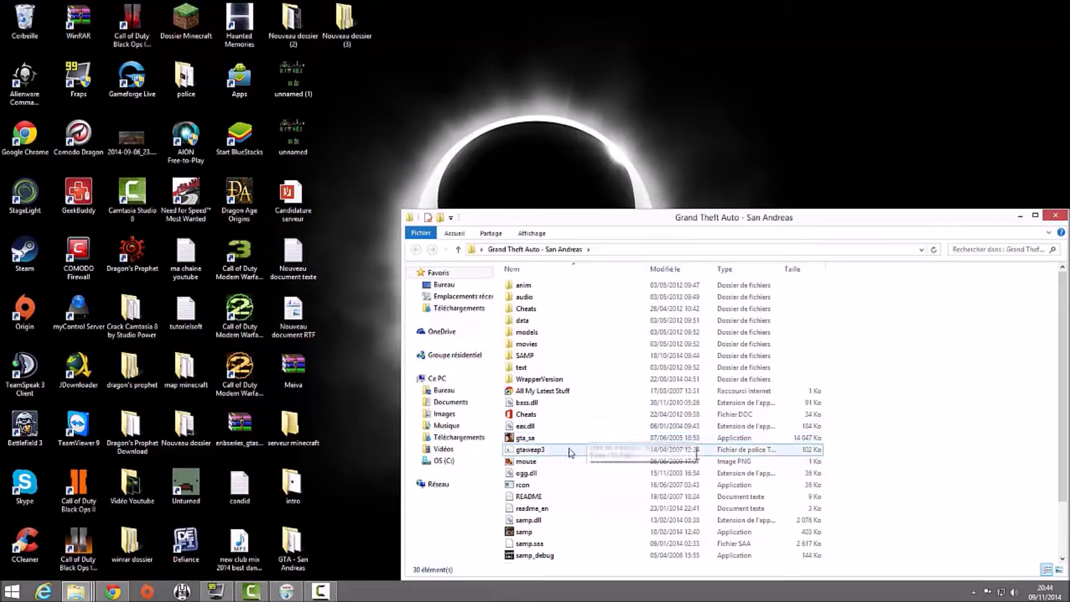
{"action": "left_click", "coordinate": [506, 438]}
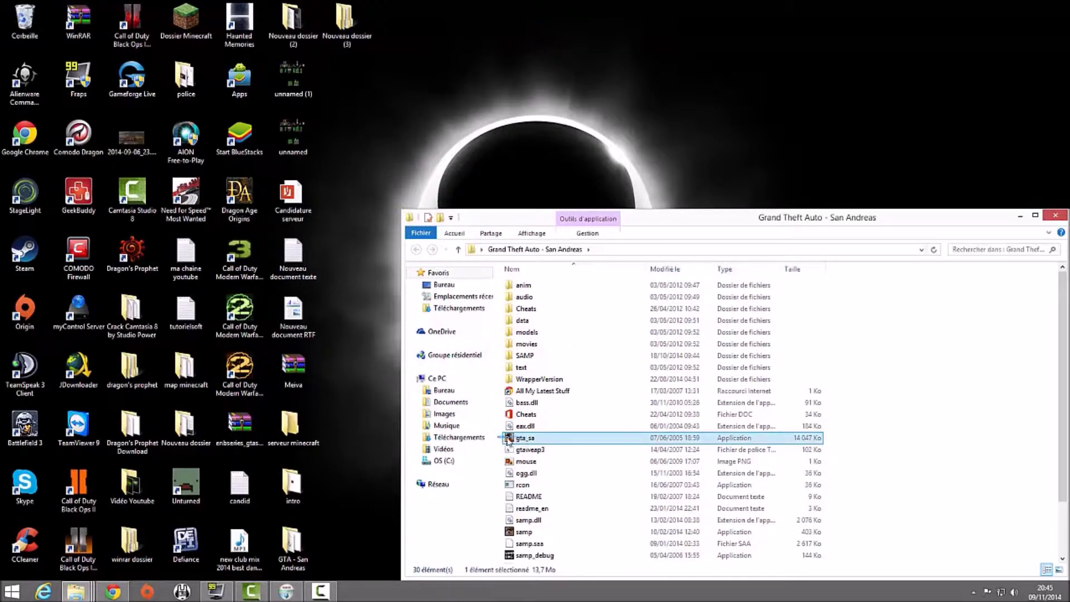
{"action": "left_click", "coordinate": [499, 440]}
{"action": "scroll", "coordinate": [500, 440], "scroll_direction": "down", "scroll_amount": 2}
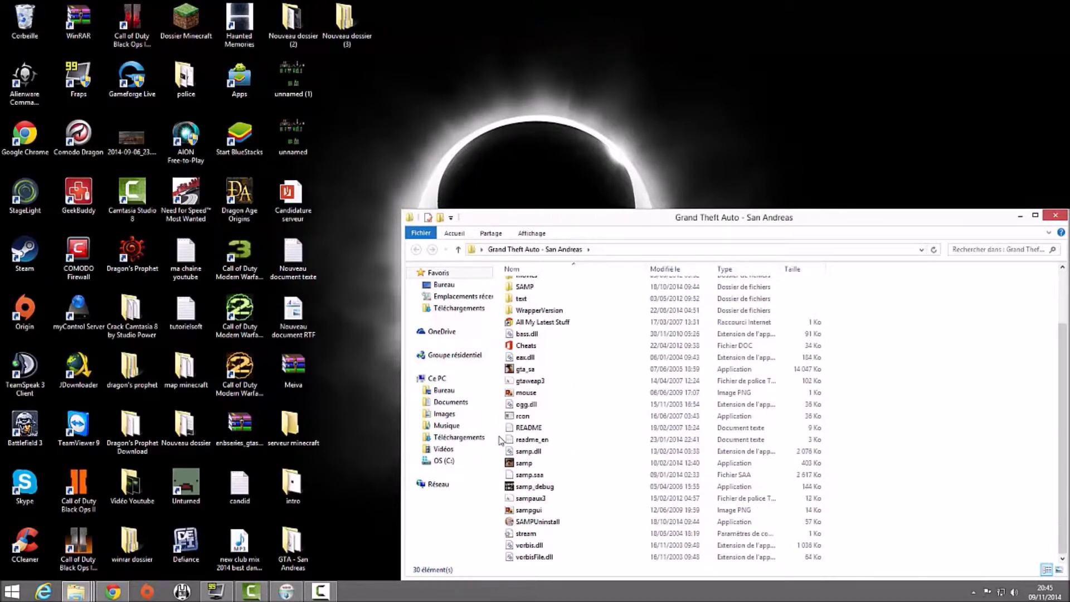
{"action": "scroll", "coordinate": [500, 440], "scroll_direction": "up", "scroll_amount": 3}
{"action": "scroll", "coordinate": [500, 439], "scroll_direction": "down", "scroll_amount": 2}
{"action": "left_click", "coordinate": [1018, 216]}
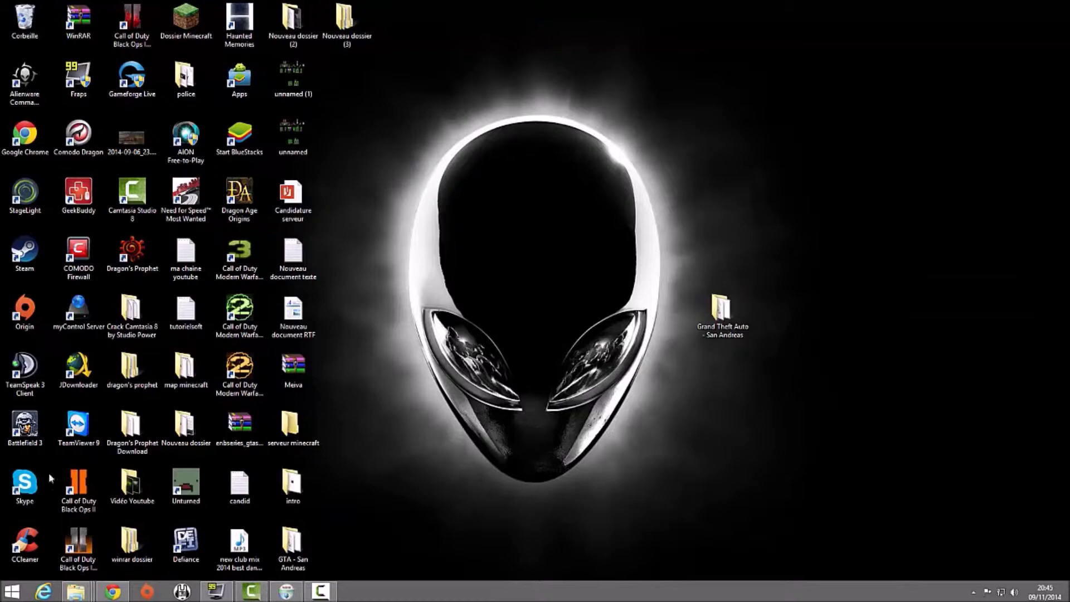
Step: Show the SA-MP download page in Chrome, and accept the license agreement in the San Andreas Multiplayer 0.3z-R2 installer
{"action": "left_click", "coordinate": [113, 592]}
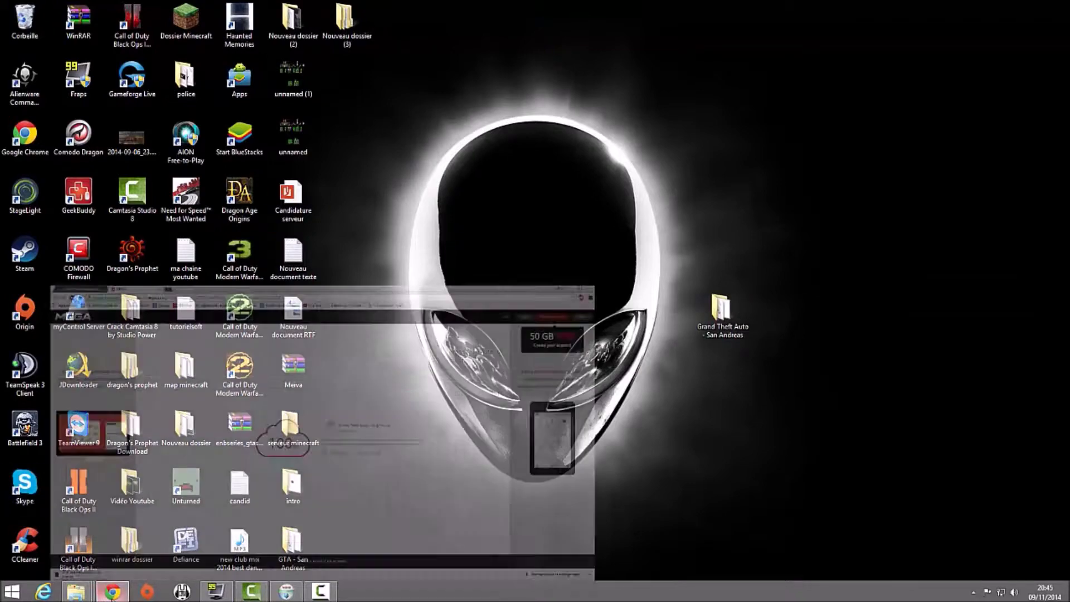
{"action": "left_click", "coordinate": [63, 5]}
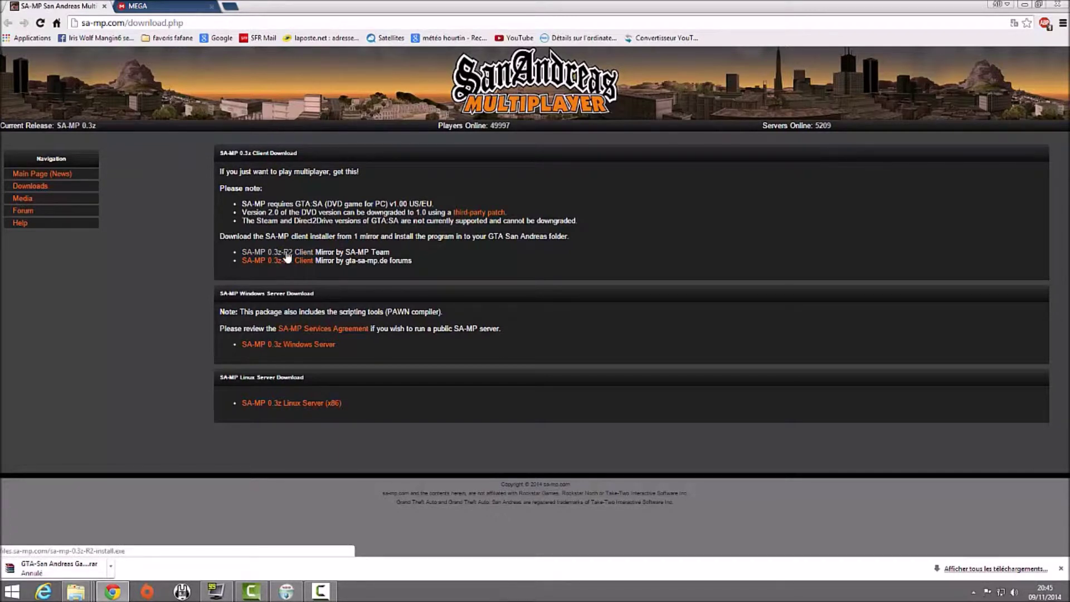
{"action": "left_click", "coordinate": [284, 592]}
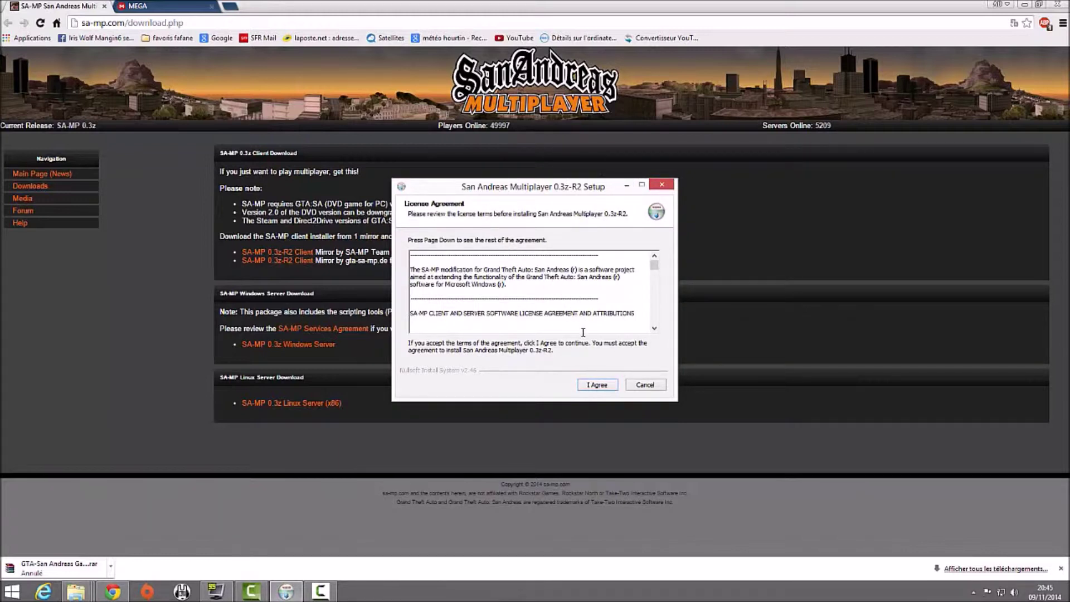
{"action": "left_click", "coordinate": [597, 385]}
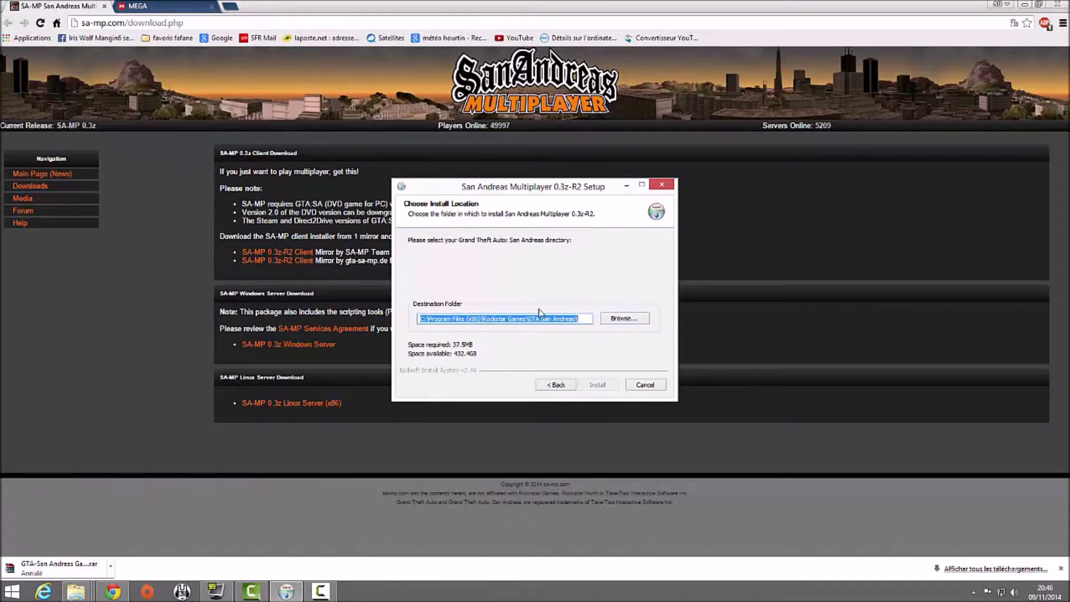
Step: Start browsing for the installer's destination folder, and allow the installer in the COMODO alerts, treating it as Application autorisée
{"action": "left_click", "coordinate": [484, 316]}
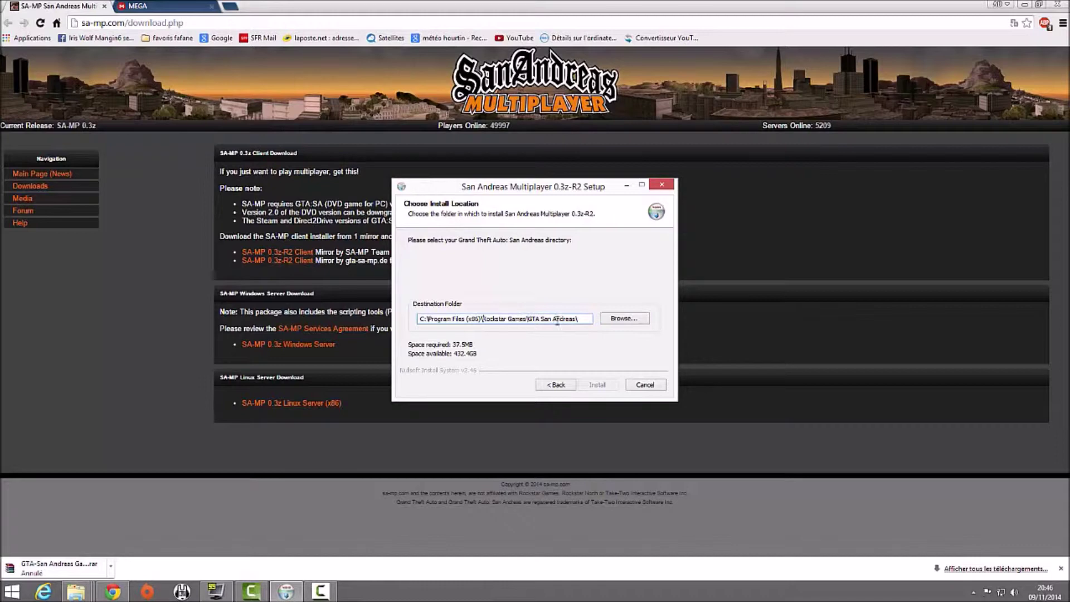
{"action": "left_click", "coordinate": [610, 320]}
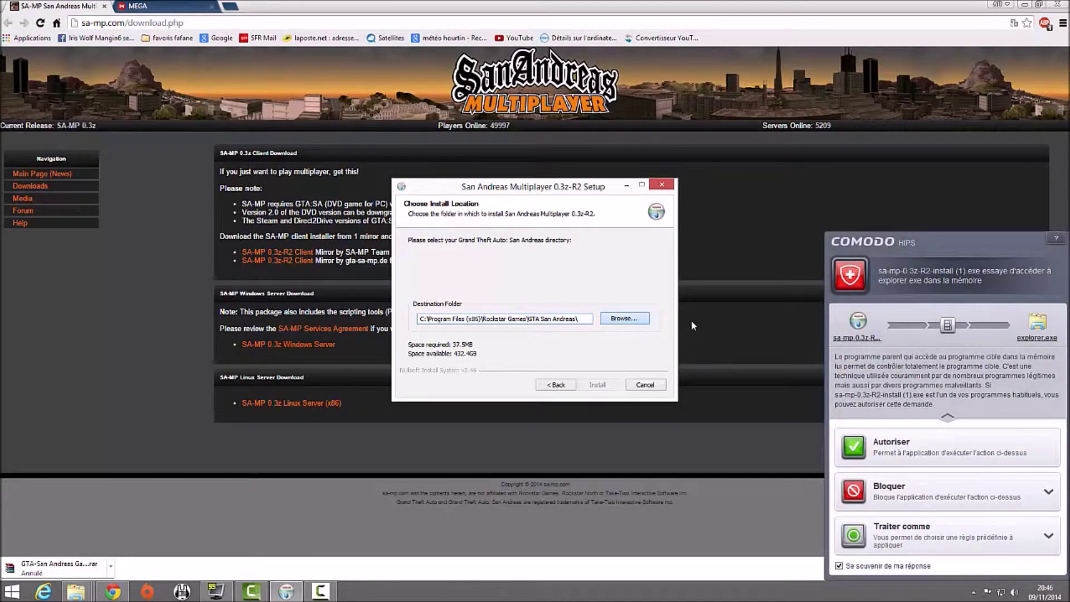
{"action": "left_click", "coordinate": [872, 450]}
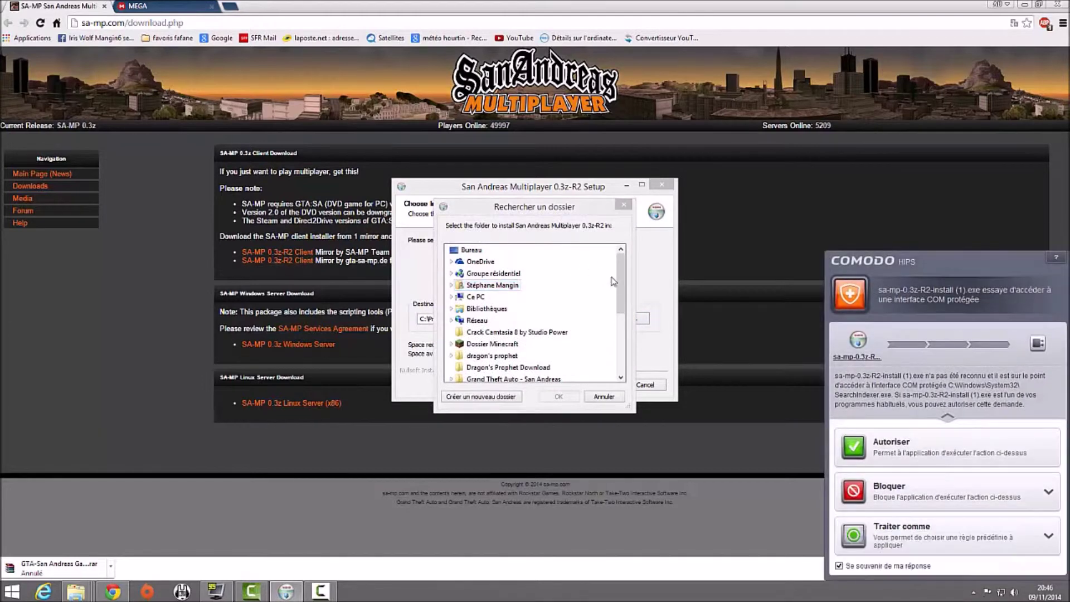
{"action": "left_click", "coordinate": [947, 533]}
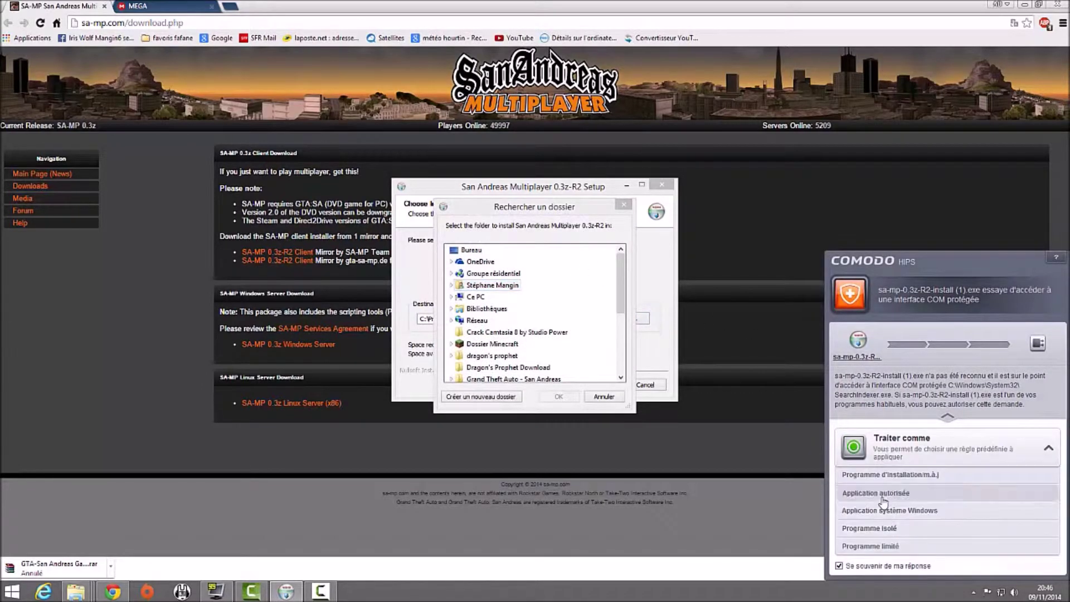
{"action": "left_click", "coordinate": [914, 501]}
Step: Set the installer's destination to the Grand Theft Auto - San Andreas folder on the desktop
{"action": "scroll", "coordinate": [544, 294], "scroll_direction": "down", "scroll_amount": 3}
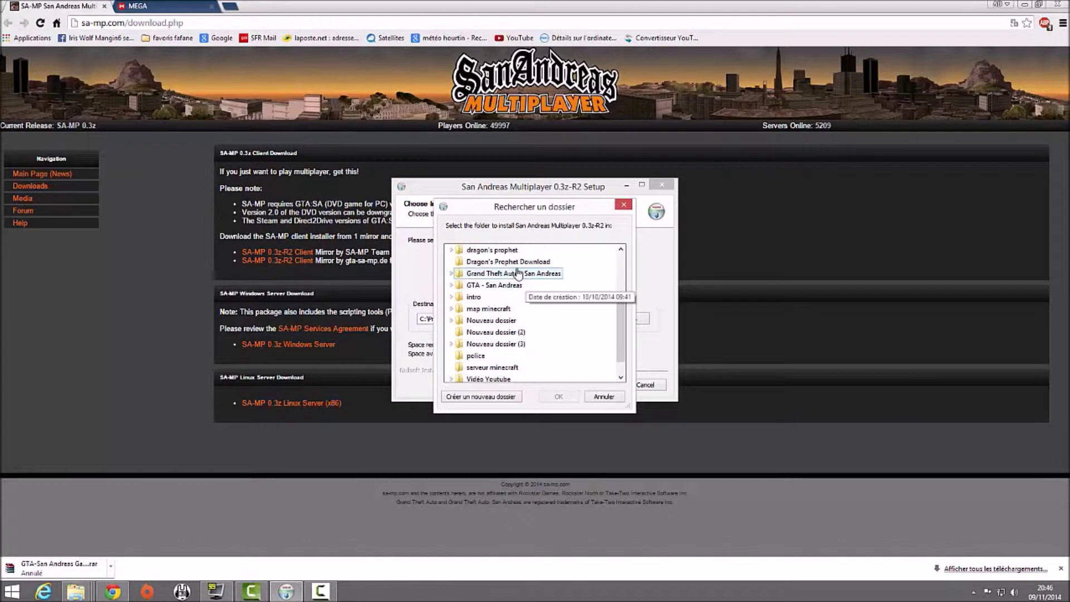
{"action": "double_click", "coordinate": [460, 274]}
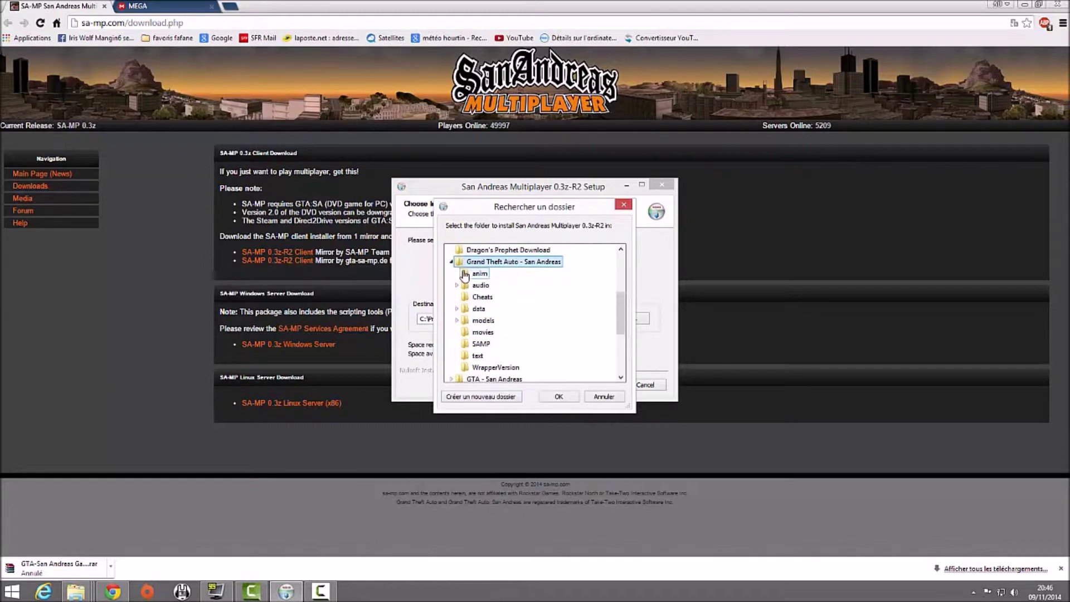
{"action": "left_click", "coordinate": [559, 396]}
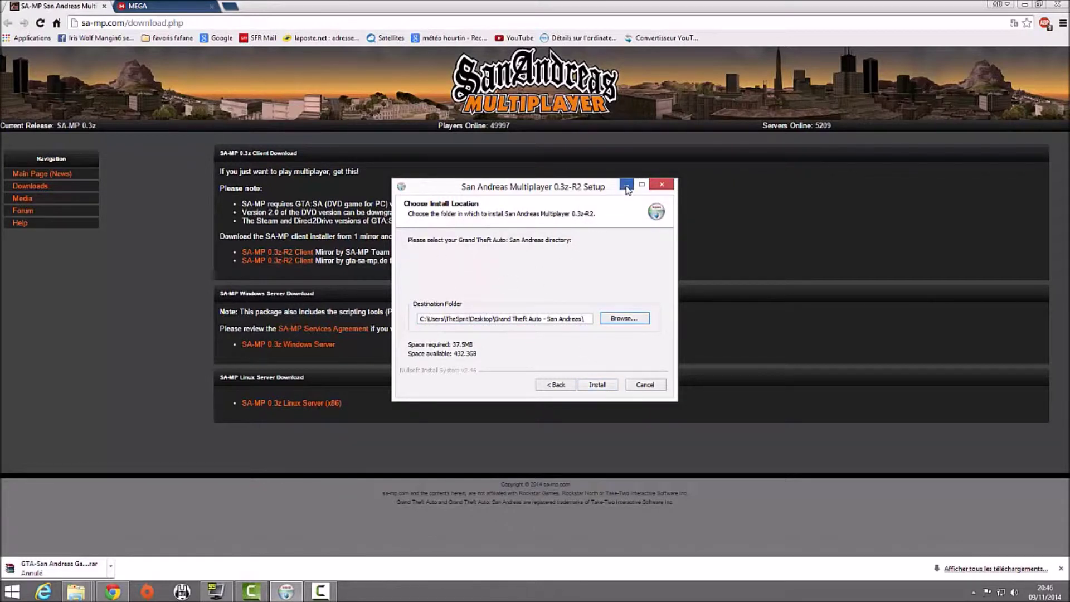
Step: Quit the San Andreas Multiplayer setup without installing, and confirm the exit
{"action": "left_click", "coordinate": [661, 186]}
{"action": "left_click", "coordinate": [575, 333]}
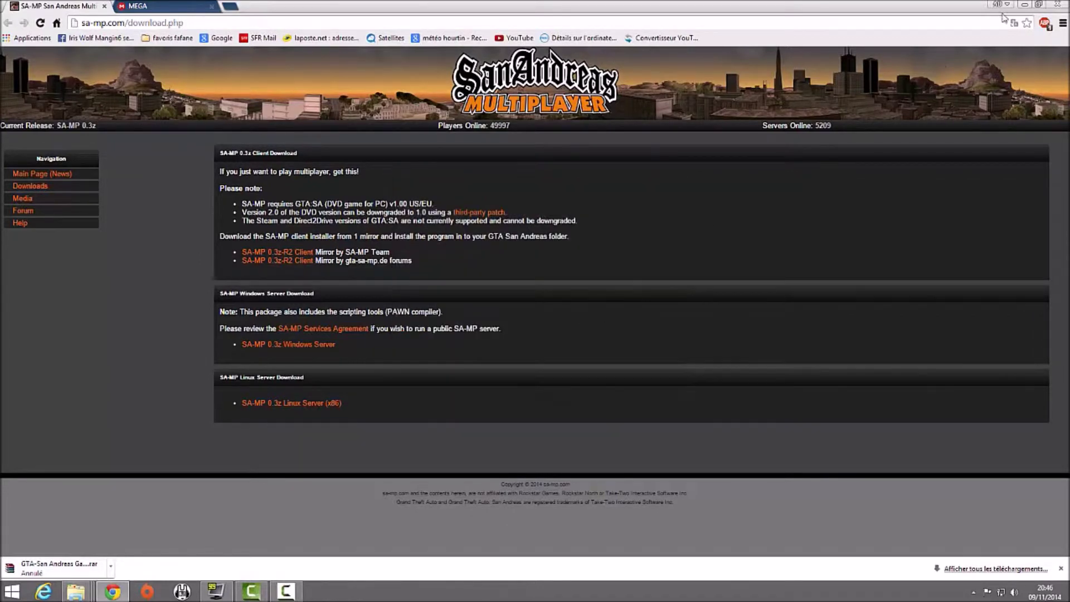
Step: Minimize Chrome, open the Grand Theft Auto - San Andreas folder on the desktop, dismiss the compatibility assistant, and launch the samp application
{"action": "left_click", "coordinate": [1025, 4]}
{"action": "double_click", "coordinate": [717, 328]}
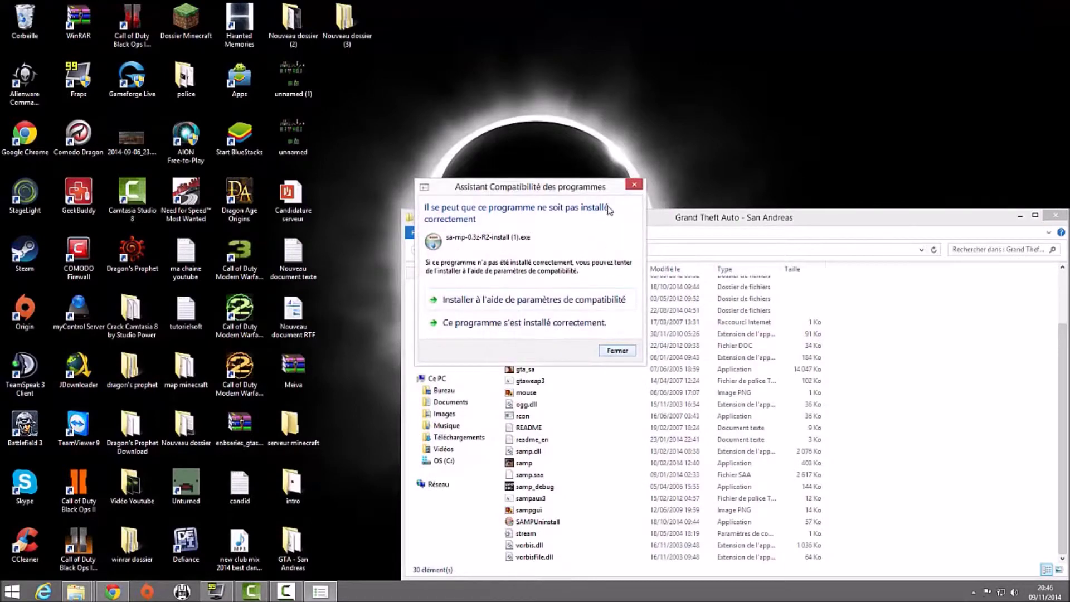
{"action": "left_click", "coordinate": [634, 185]}
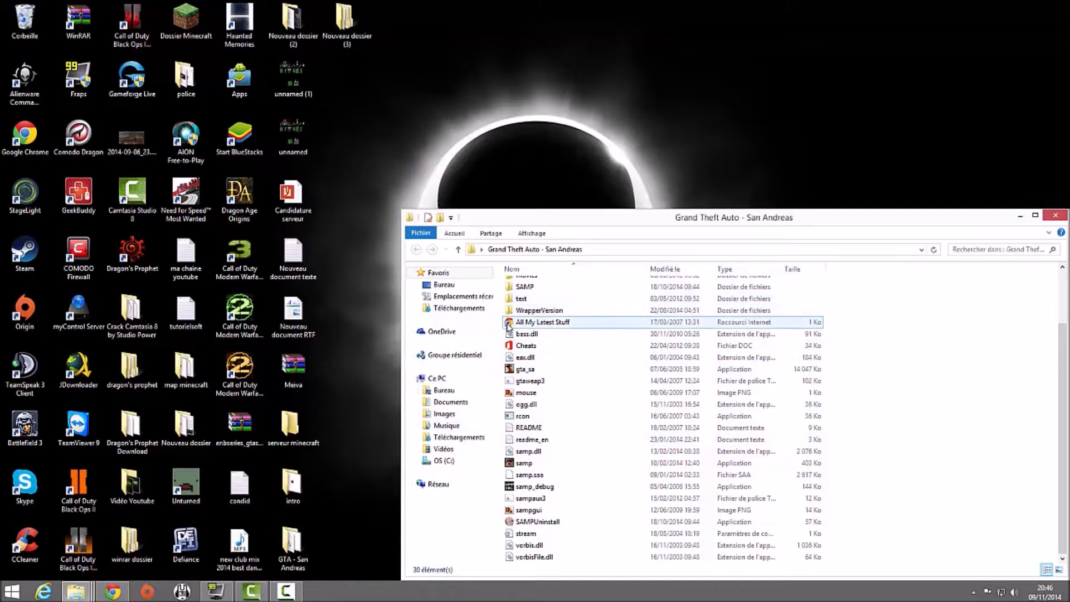
{"action": "double_click", "coordinate": [523, 463]}
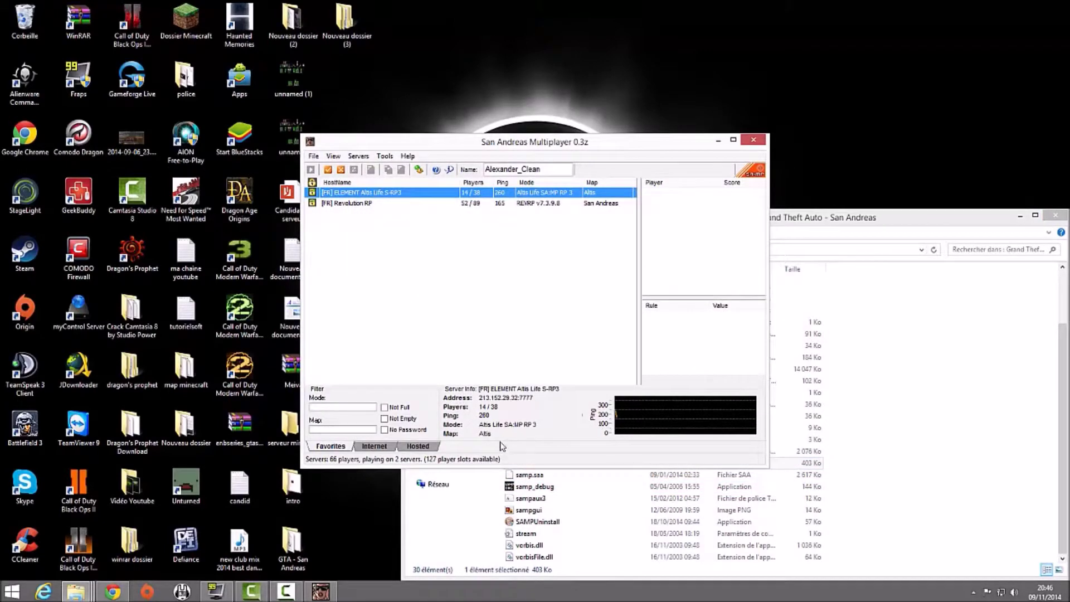
Step: Show the details of the [FR] Revolution RP server in the favorites, and highlight its address Rev-rp.fr:7777
{"action": "left_click", "coordinate": [417, 221]}
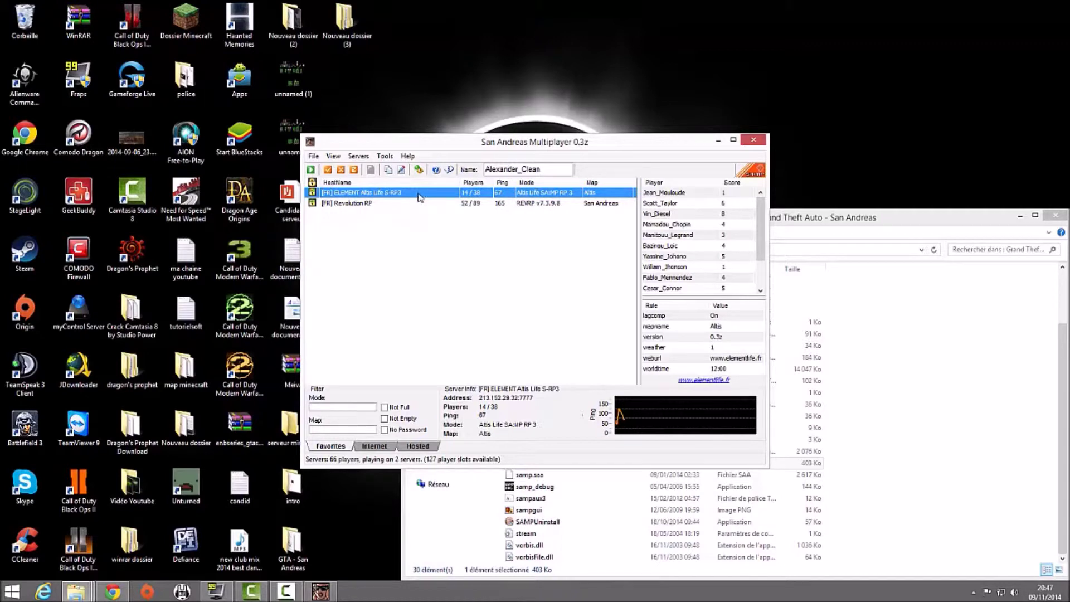
{"action": "left_click", "coordinate": [402, 204]}
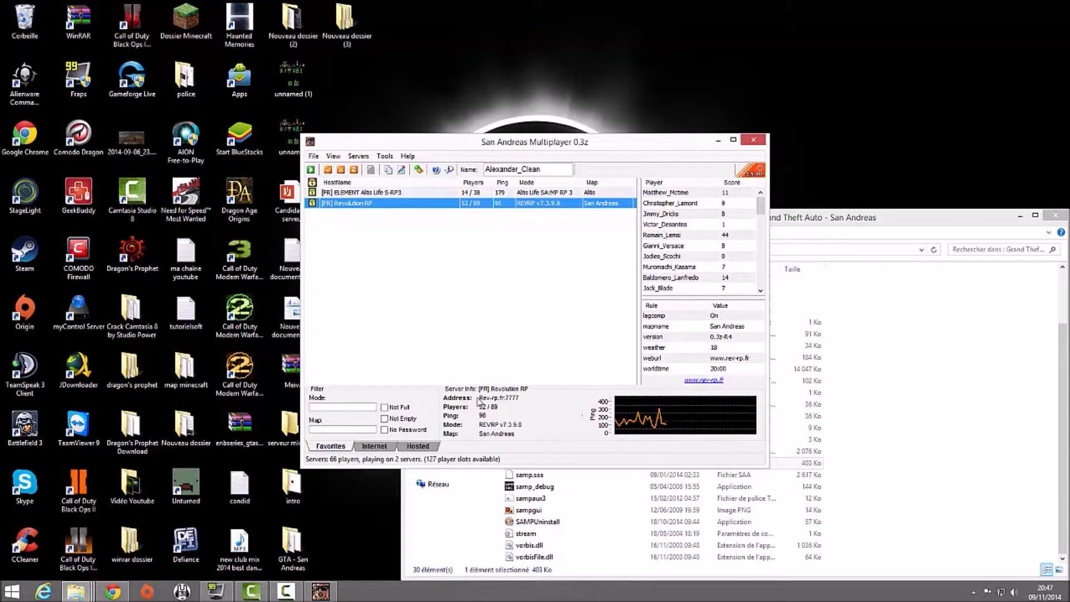
{"action": "left_click_drag", "start_coordinate": [481, 397], "coordinate": [521, 400]}
{"action": "mouse_move", "coordinate": [522, 397]}
{"action": "left_mouse_down"}
{"action": "mouse_move", "coordinate": [489, 397]}
{"action": "mouse_move", "coordinate": [521, 397]}
{"action": "left_mouse_up"}
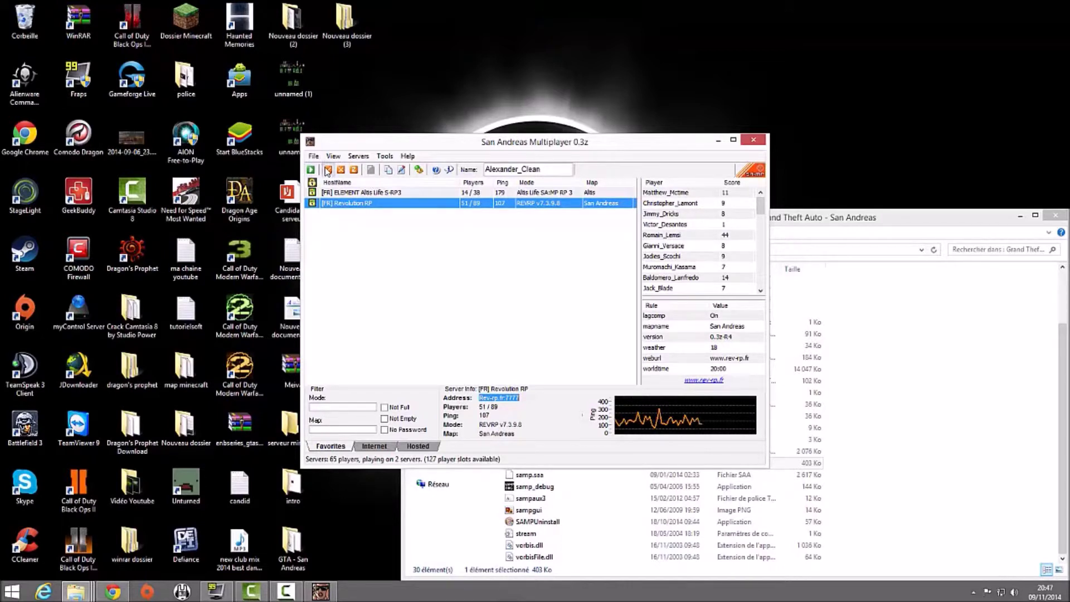
{"action": "left_click", "coordinate": [328, 170]}
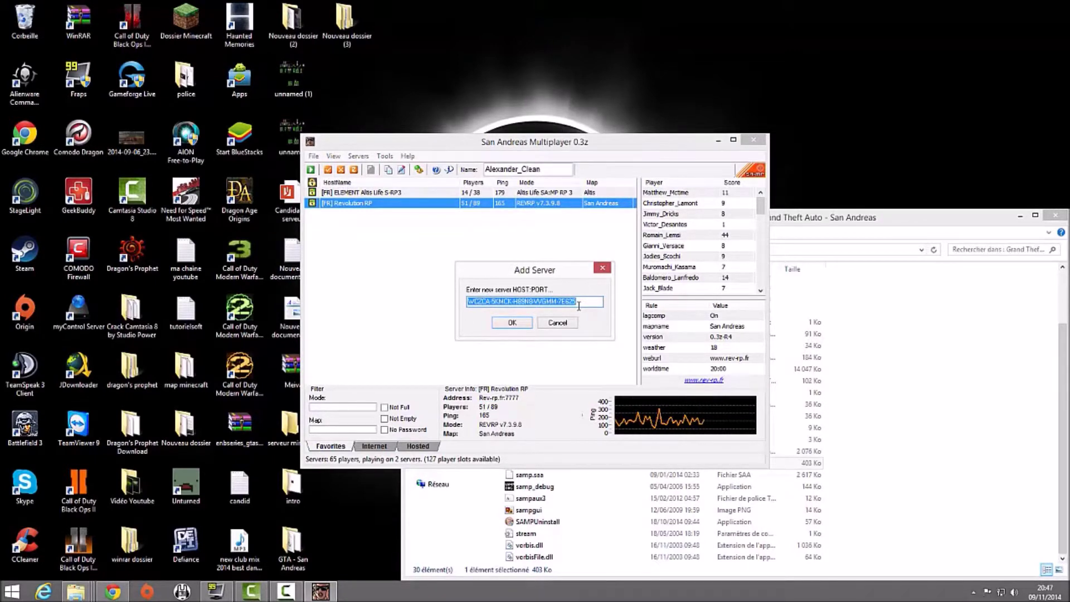
{"action": "key", "text": "BackSpace"}
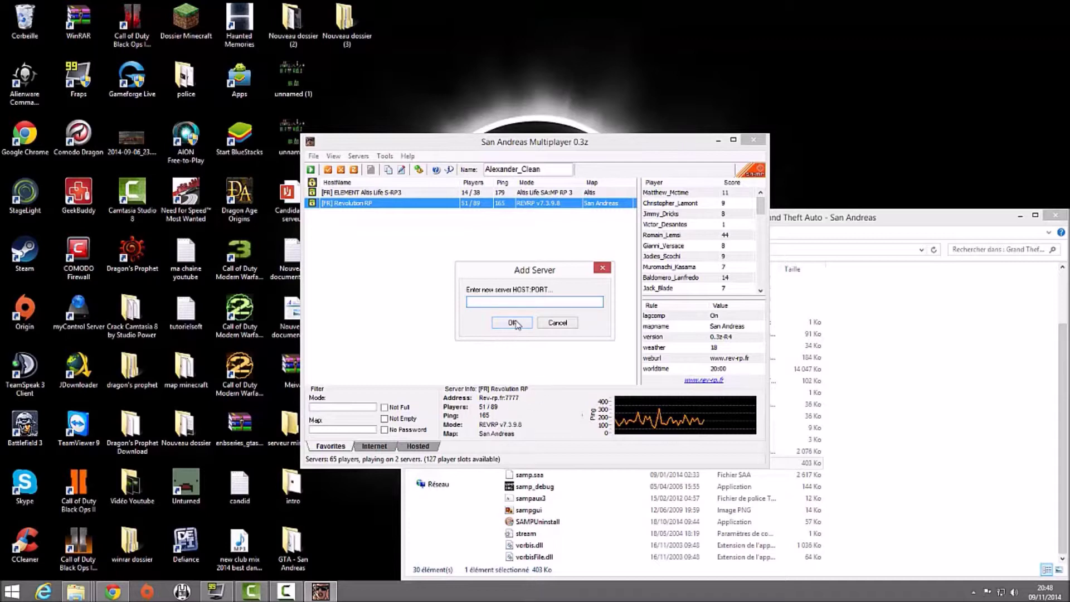
{"action": "left_click", "coordinate": [602, 267]}
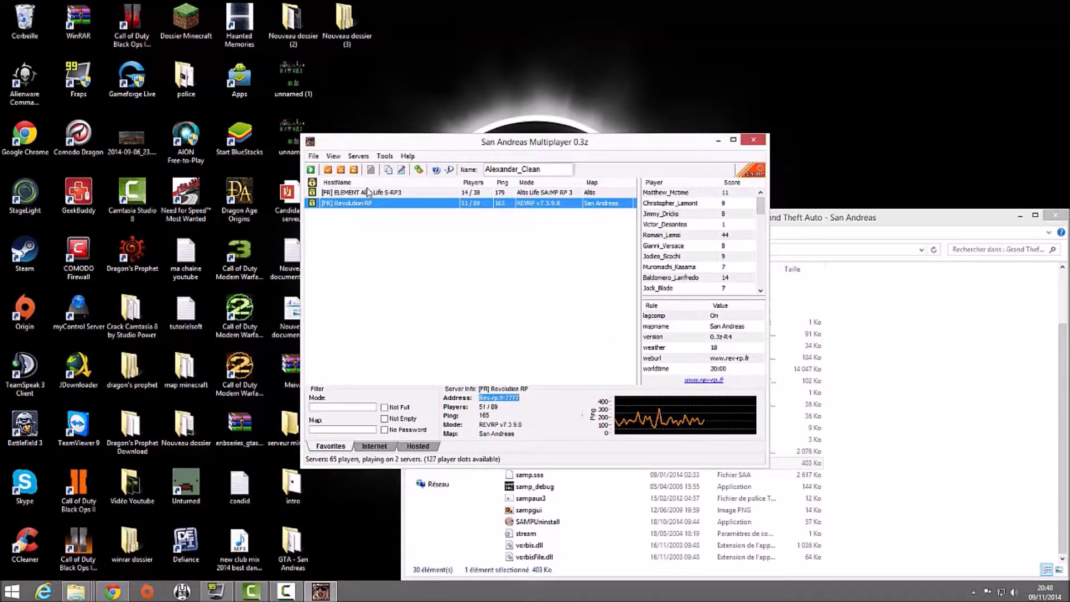
Step: Select the [FR] Revolution RP server in the favorites list and connect to it
{"action": "left_click", "coordinate": [324, 192]}
{"action": "left_click", "coordinate": [343, 203]}
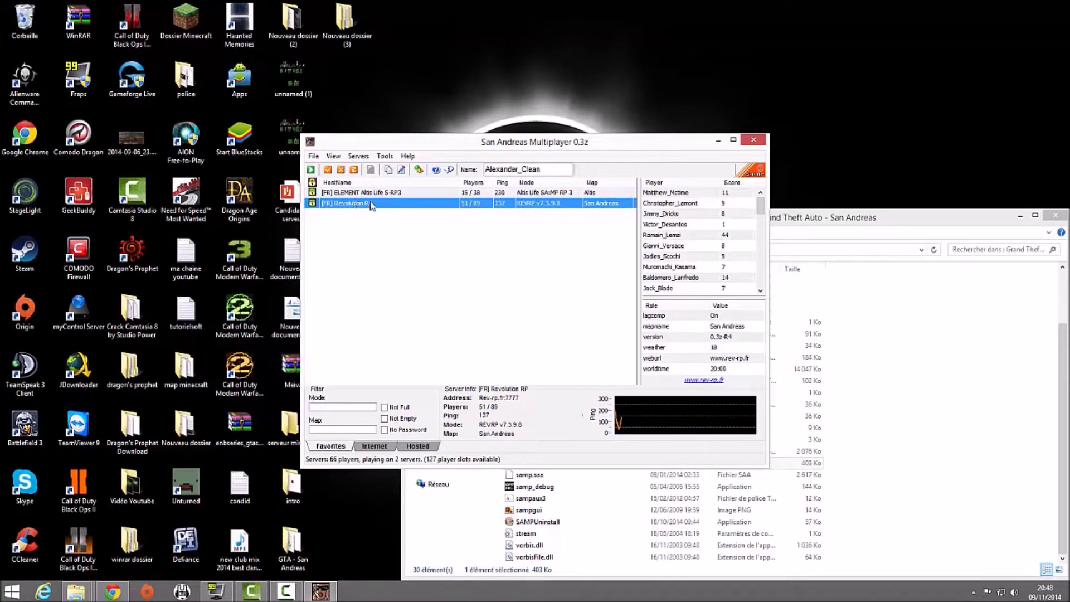
{"action": "right_click", "coordinate": [394, 205]}
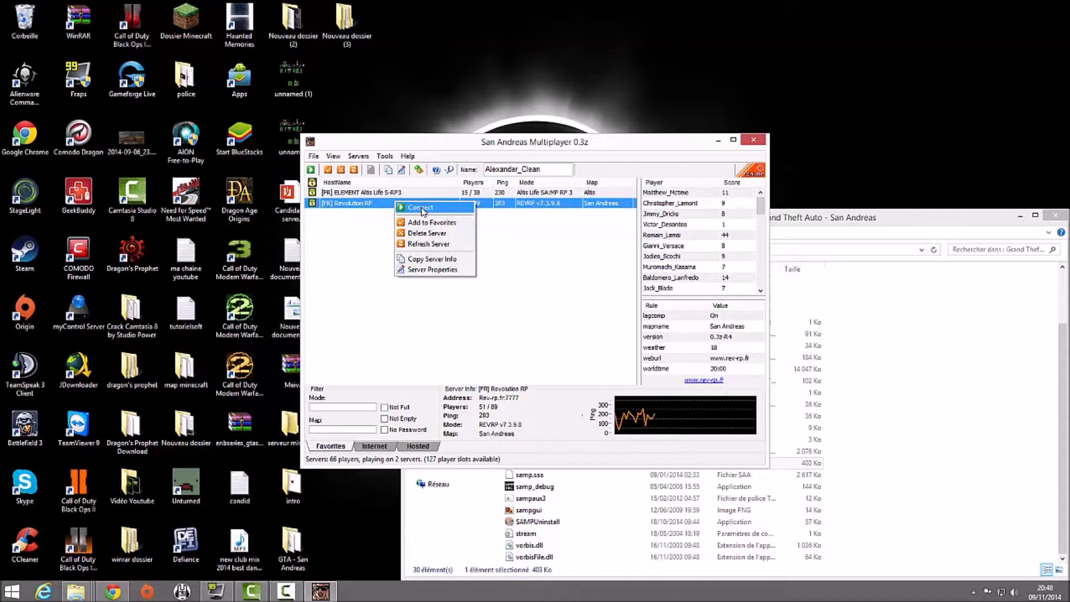
{"action": "left_click", "coordinate": [422, 207]}
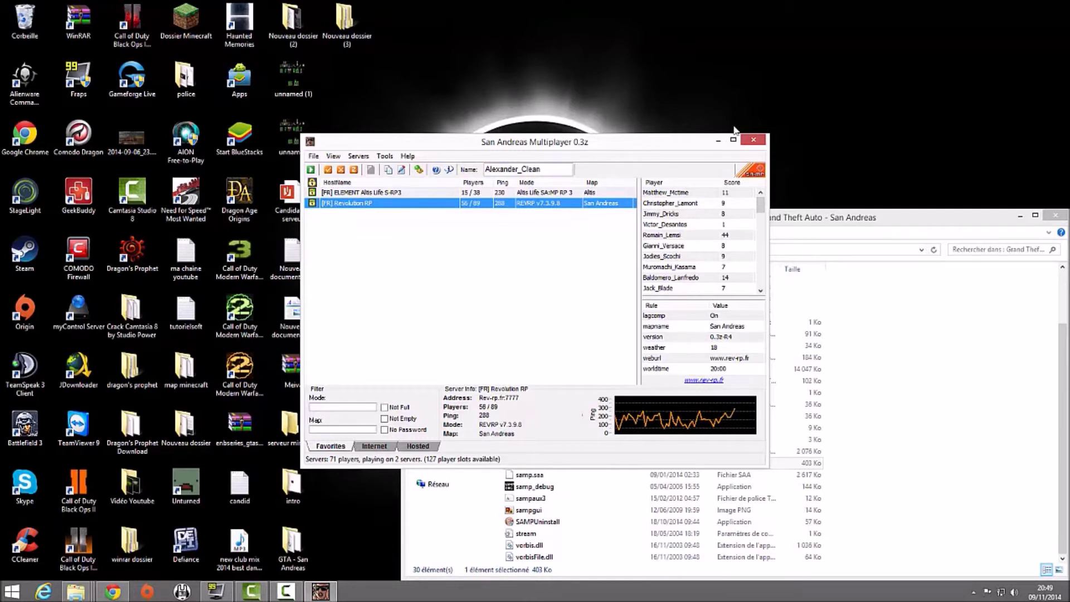
Step: Minimize the San Andreas Multiplayer client and the game folder window to show the desktop
{"action": "left_click", "coordinate": [719, 141]}
{"action": "left_click", "coordinate": [1019, 216]}
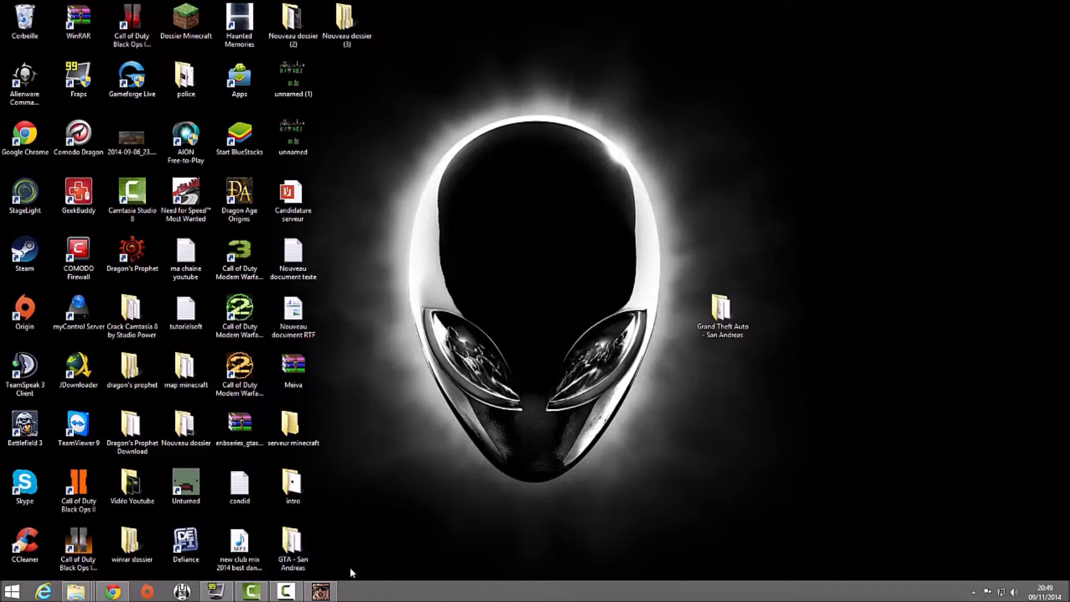
{"action": "mouse_move", "coordinate": [329, 595]}
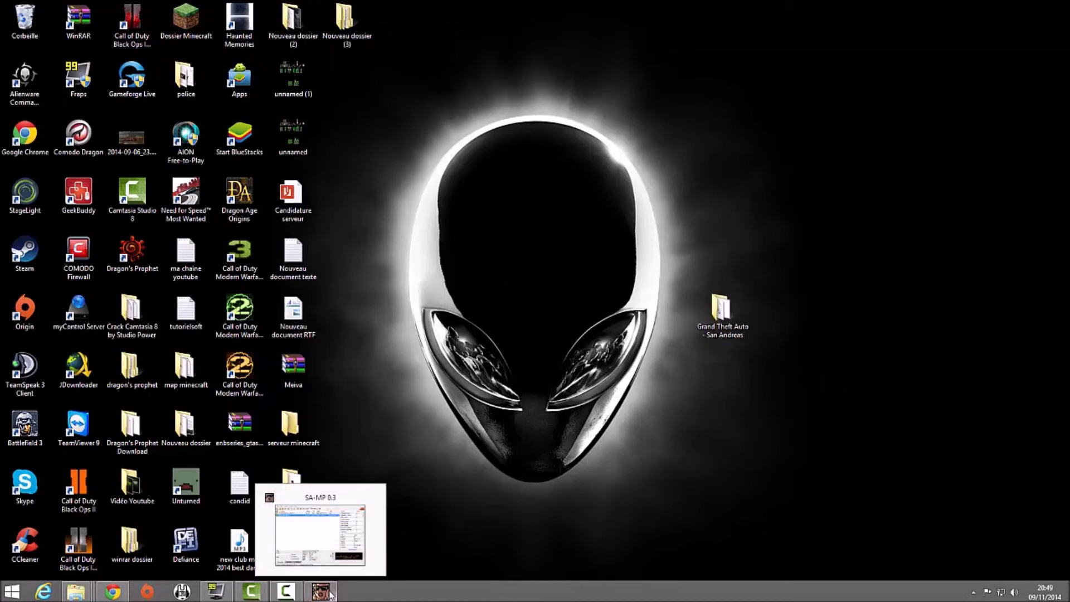